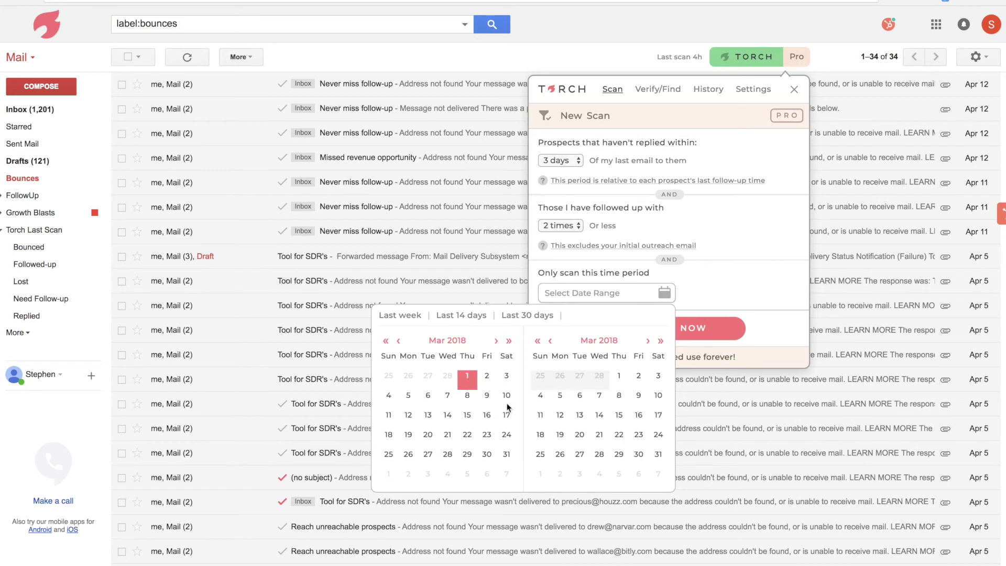
Set the scan period to March 1–31, 2018, limited to prospects never followed up.
click(654, 455)
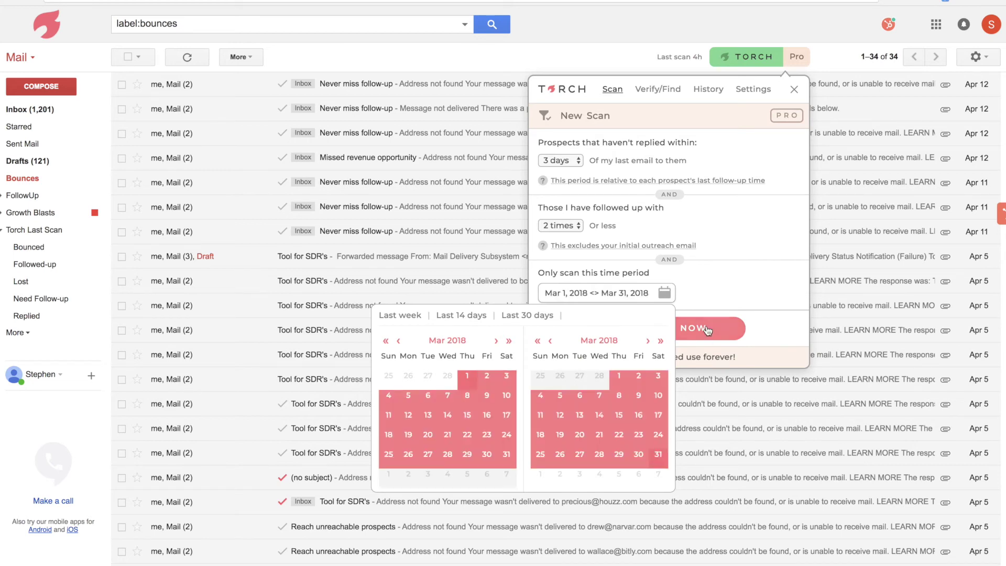
click(750, 250)
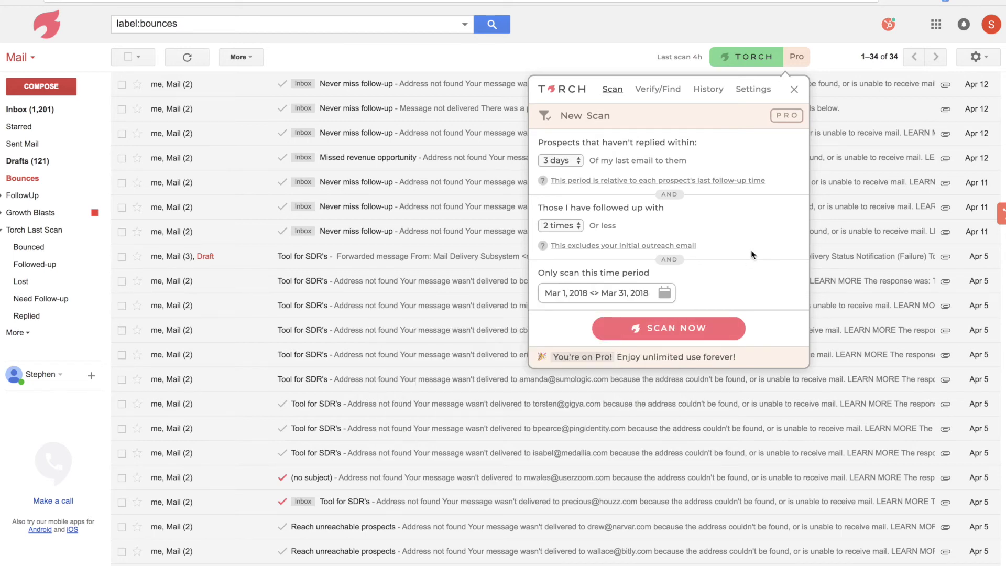
click(558, 225)
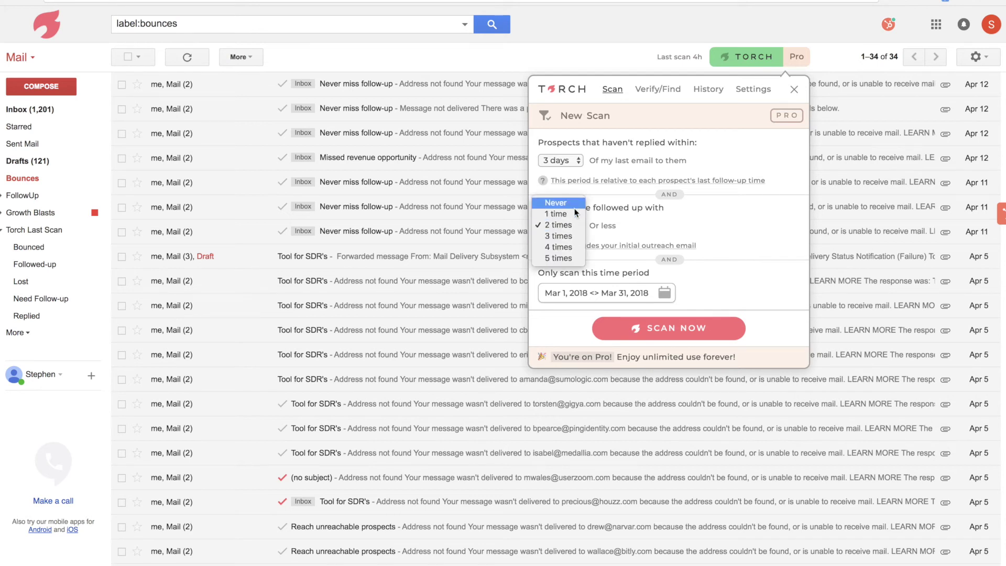
click(569, 203)
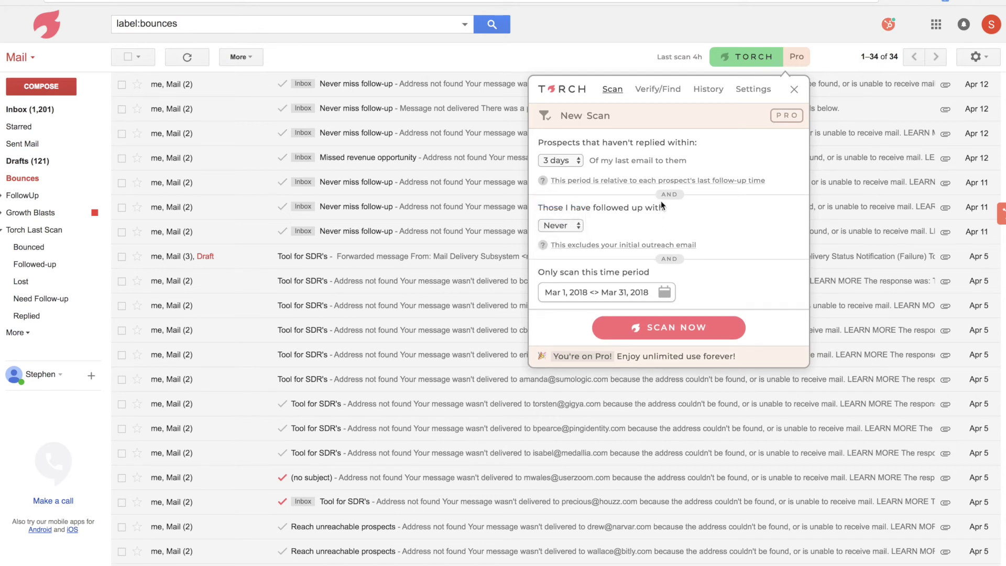
Set the no-reply period to 10 days and run the scan.
click(547, 166)
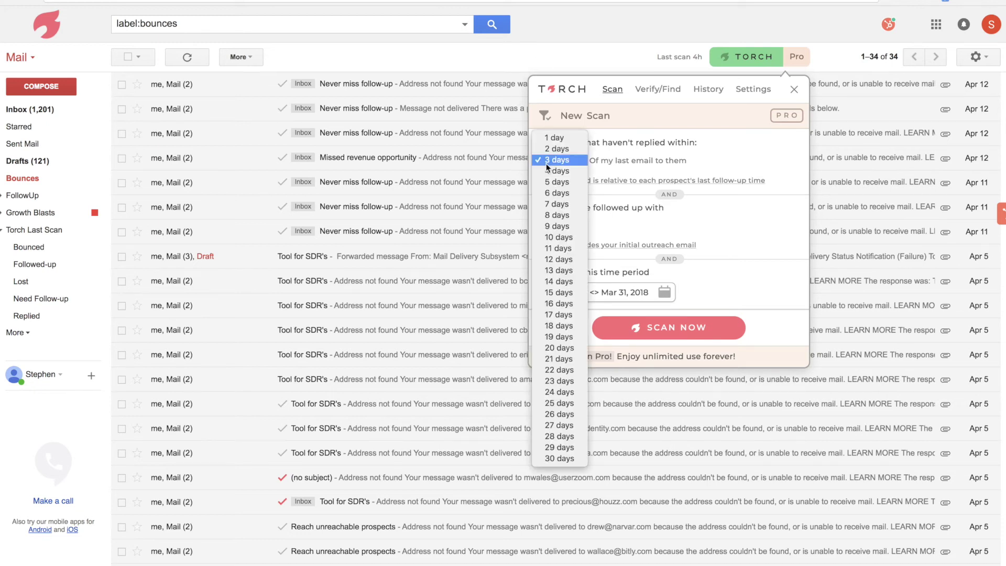
click(547, 166)
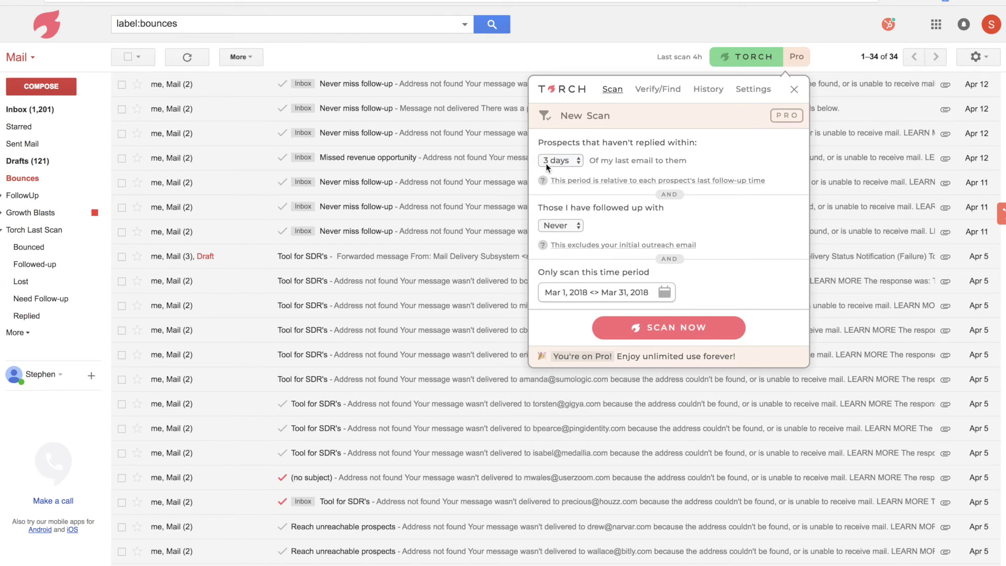
click(565, 162)
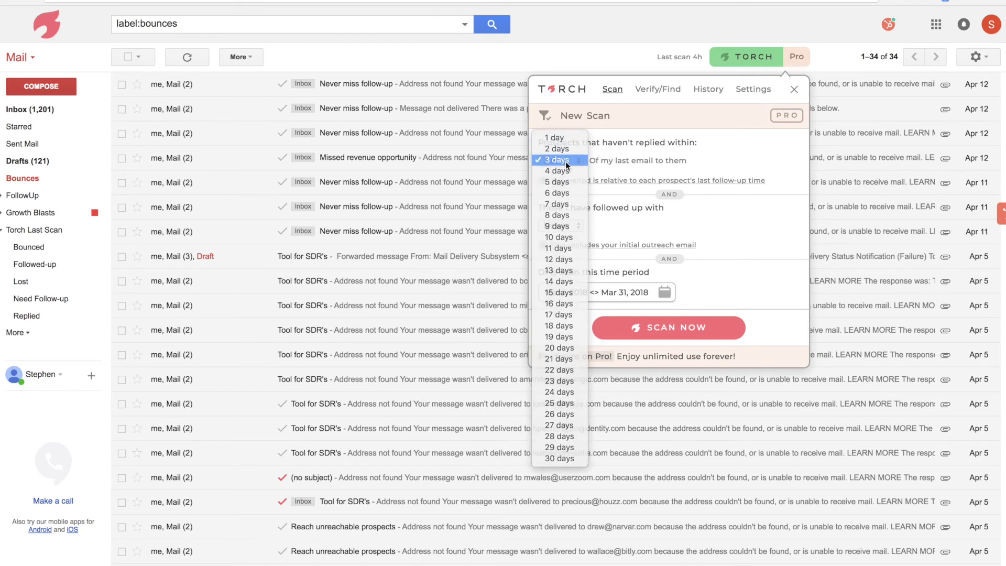
click(565, 161)
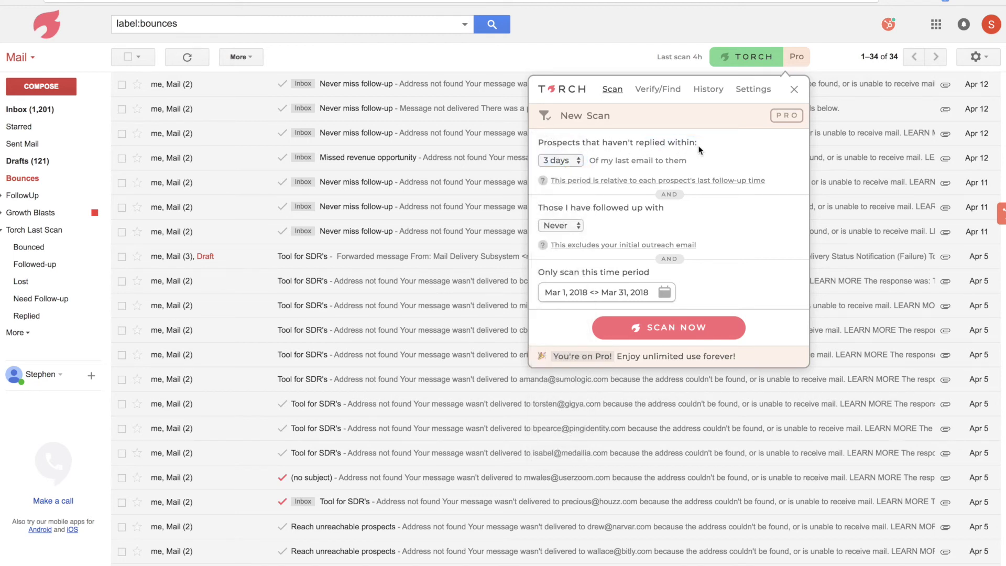
click(553, 161)
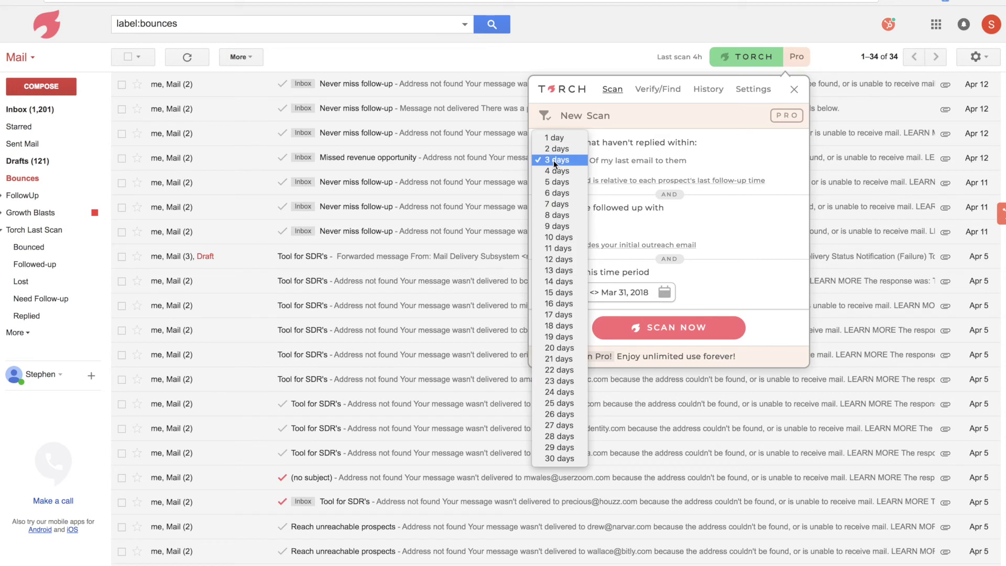
click(558, 238)
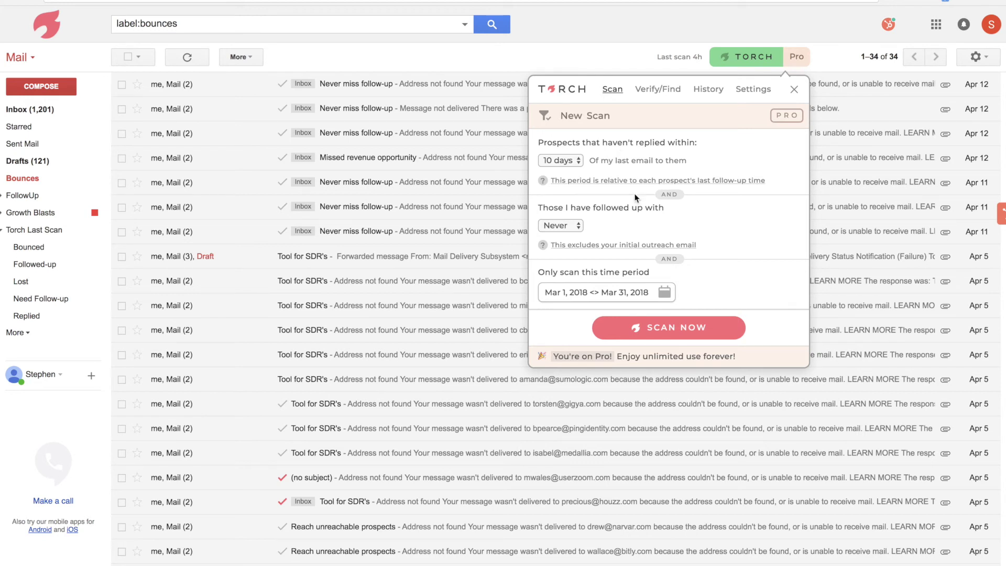
click(659, 330)
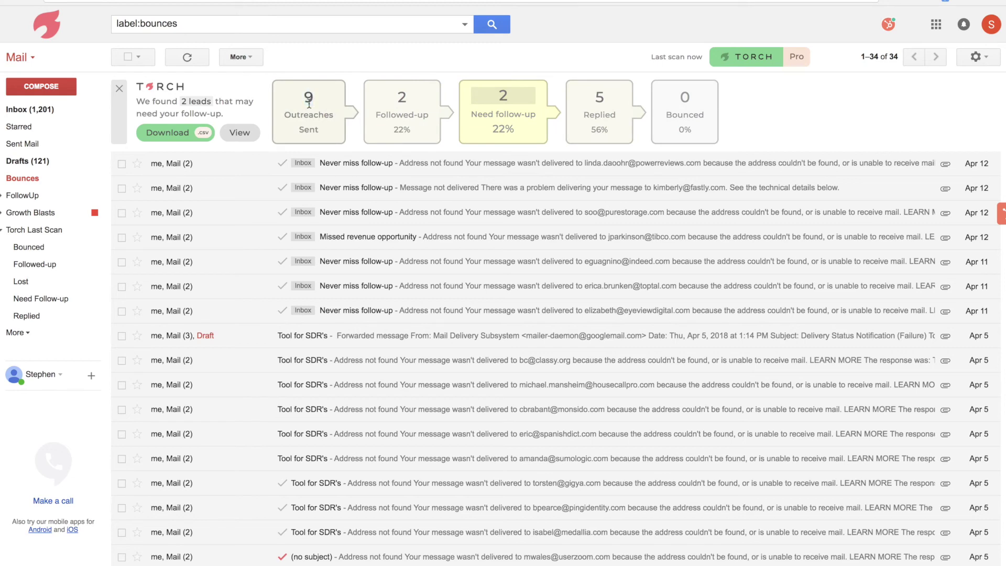
List the 2 emails needing follow-up, the 5 replied conversations, and the bounced ones.
click(487, 98)
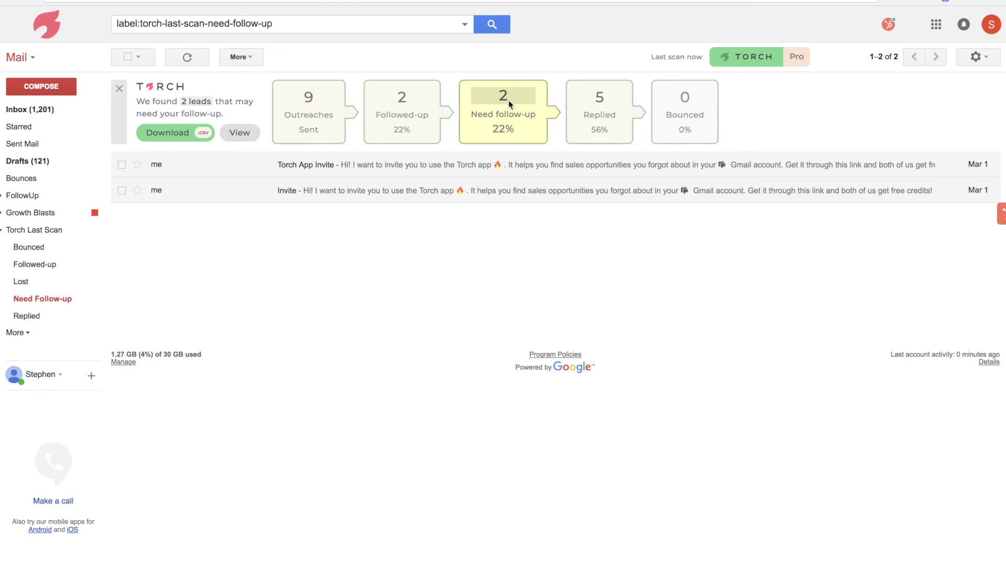
click(595, 117)
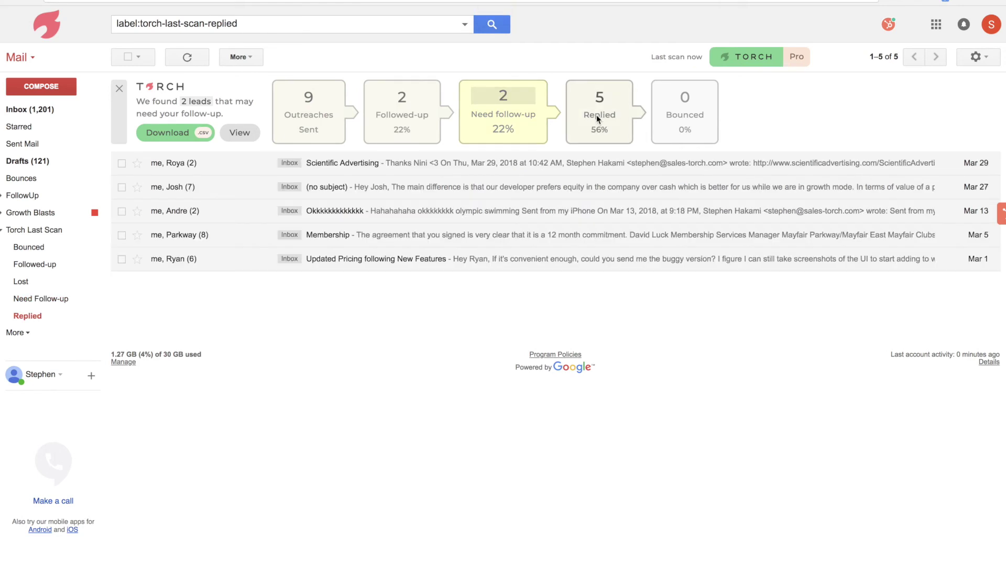
click(663, 117)
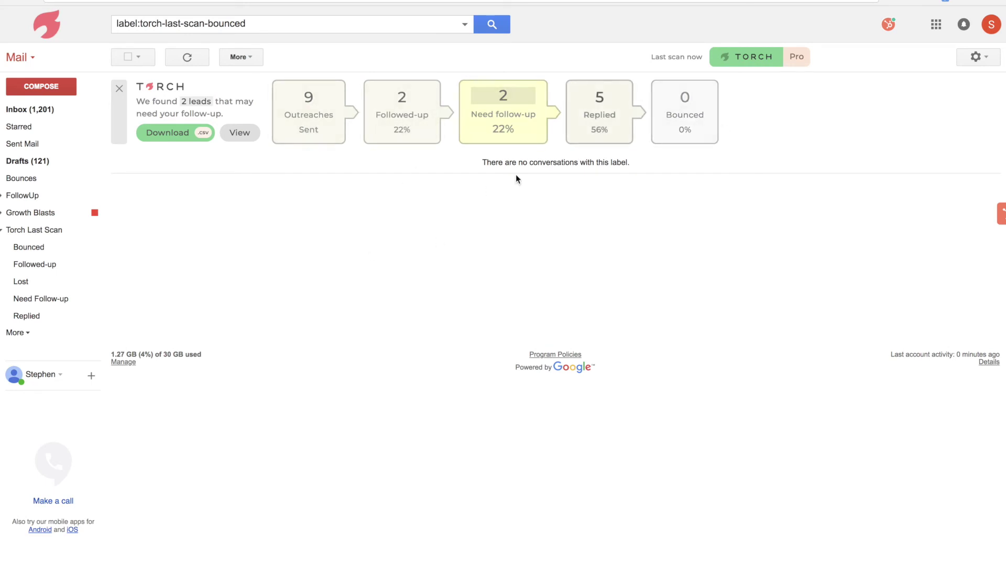
Close the scan summary and open the Torch Last Scan label.
click(119, 88)
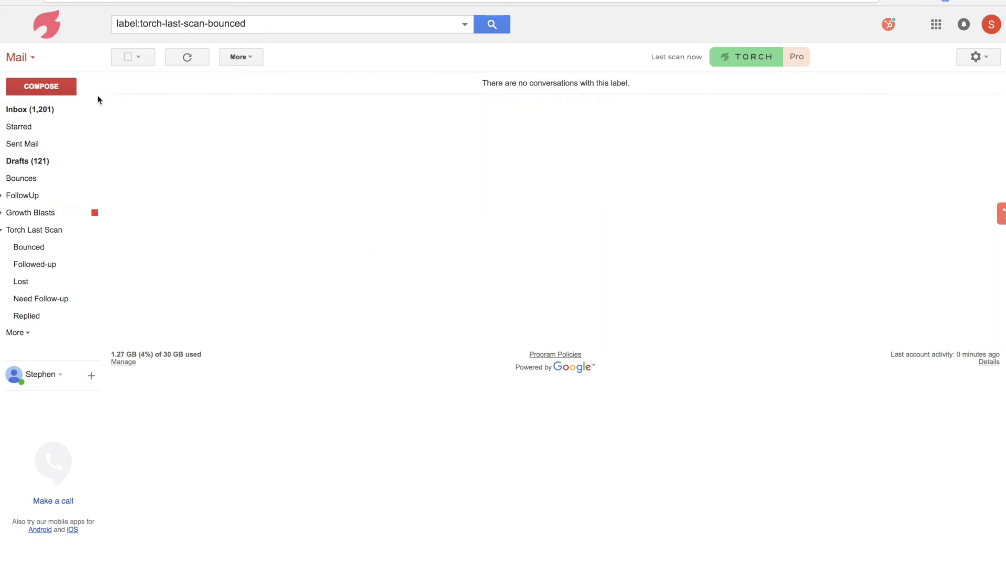
click(31, 109)
click(34, 230)
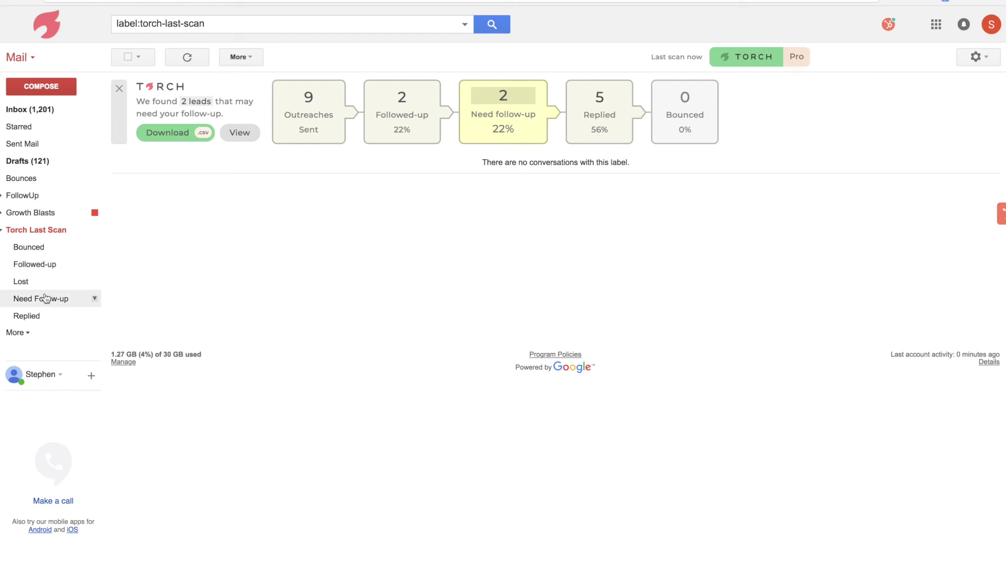
click(758, 56)
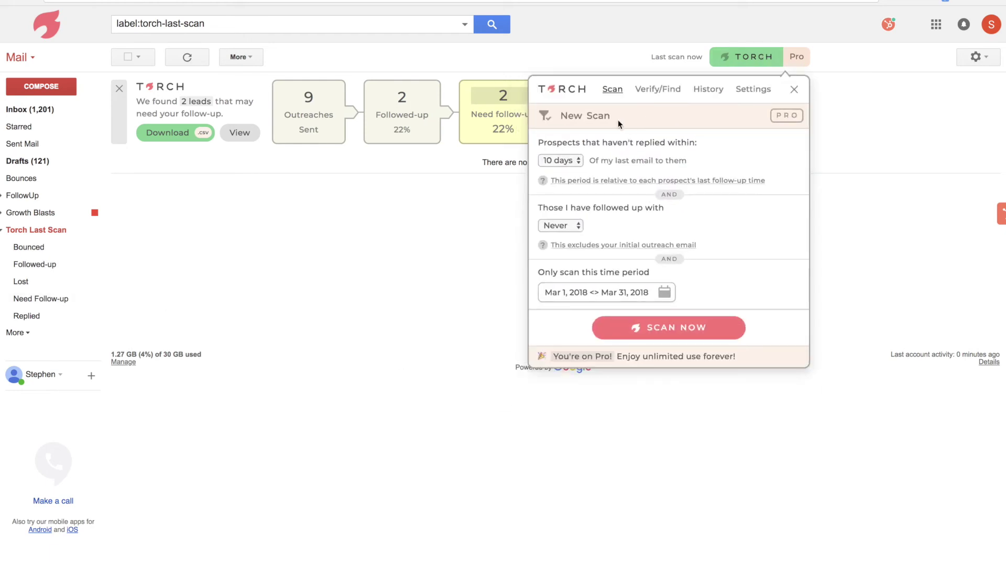
click(658, 89)
click(619, 196)
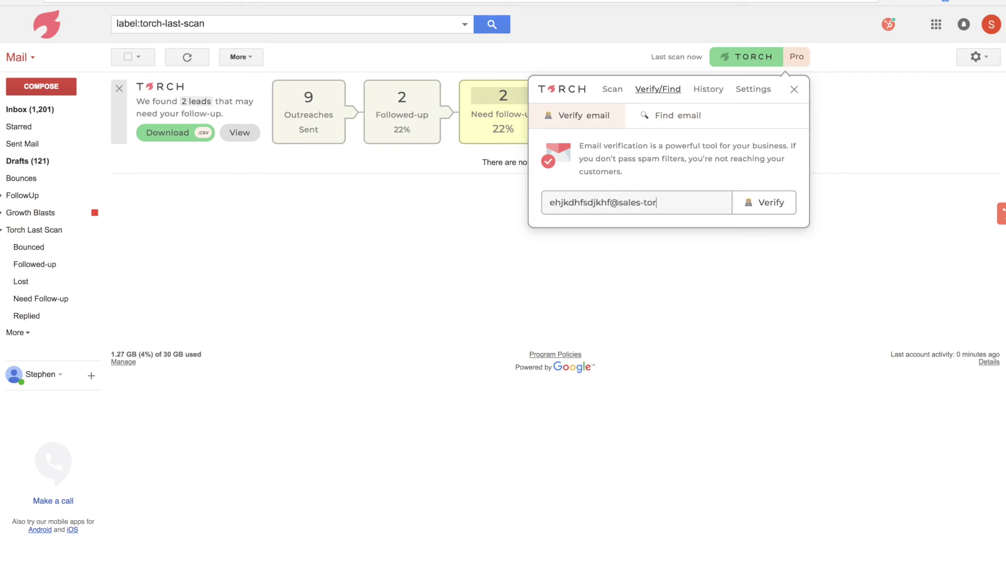
click(744, 212)
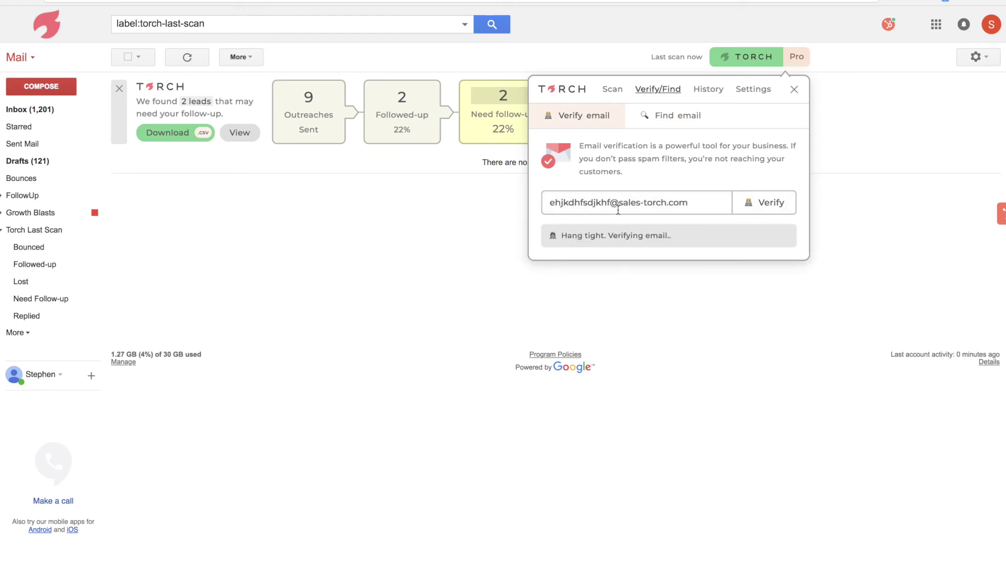
drag(610, 204, 533, 186)
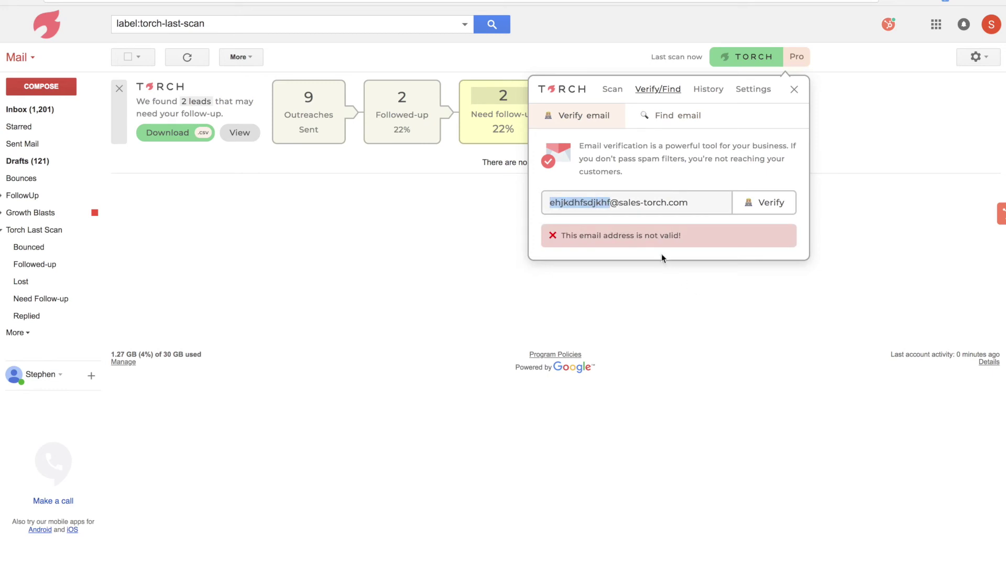
Find the prospect's corporate email from their full name and the domain sales-torch.com.
click(639, 195)
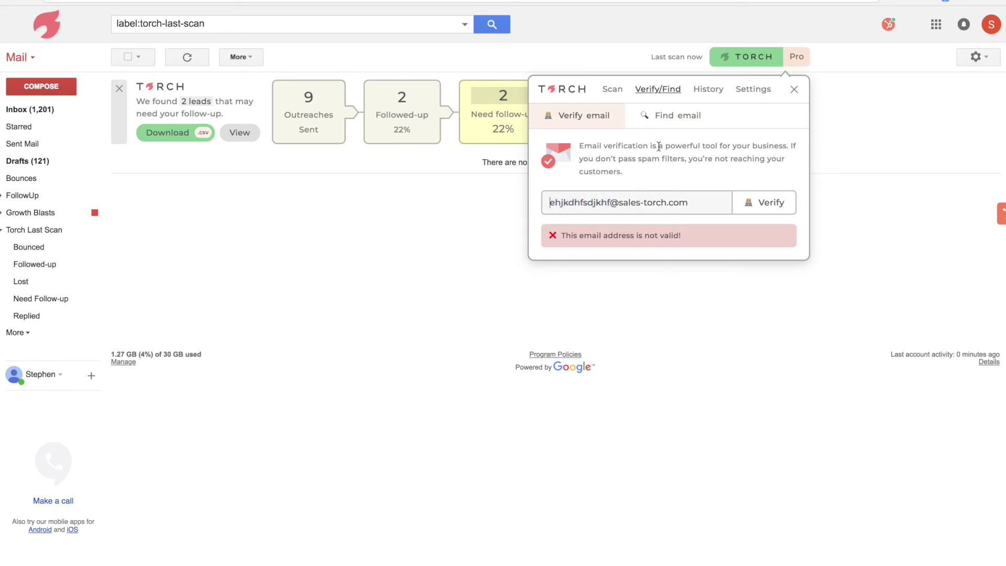
click(650, 122)
click(586, 197)
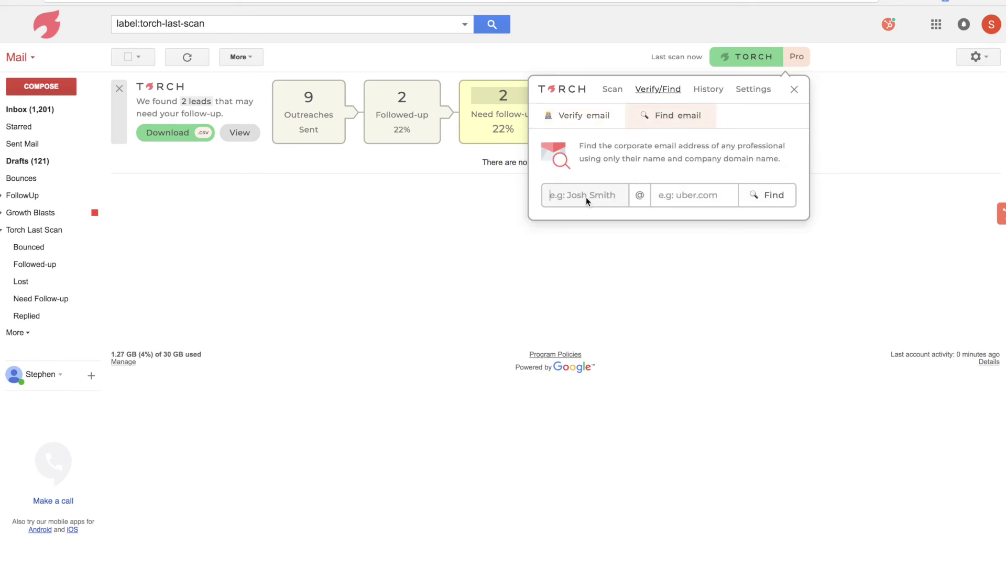
key(Tab)
text(sales-torch.com)
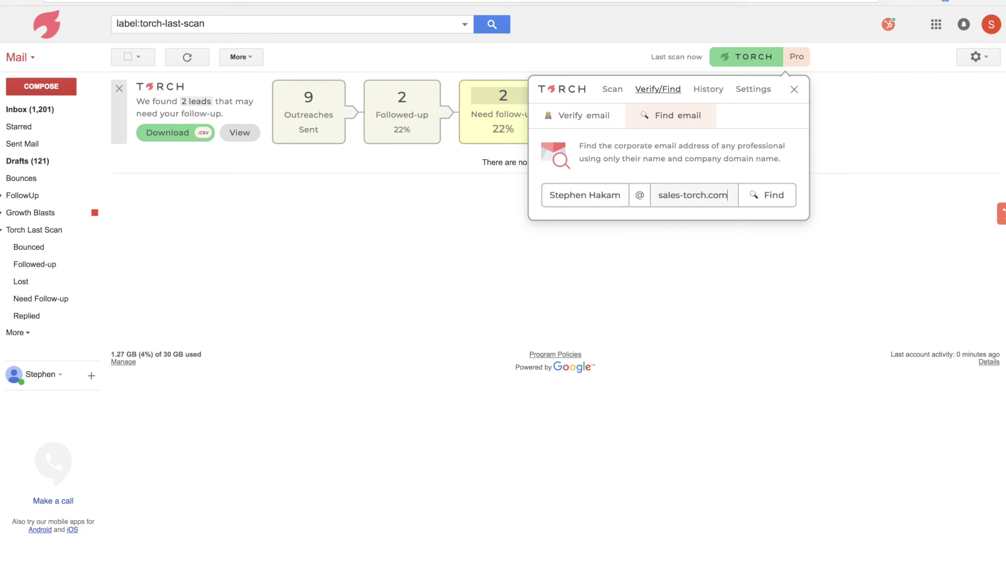
click(755, 195)
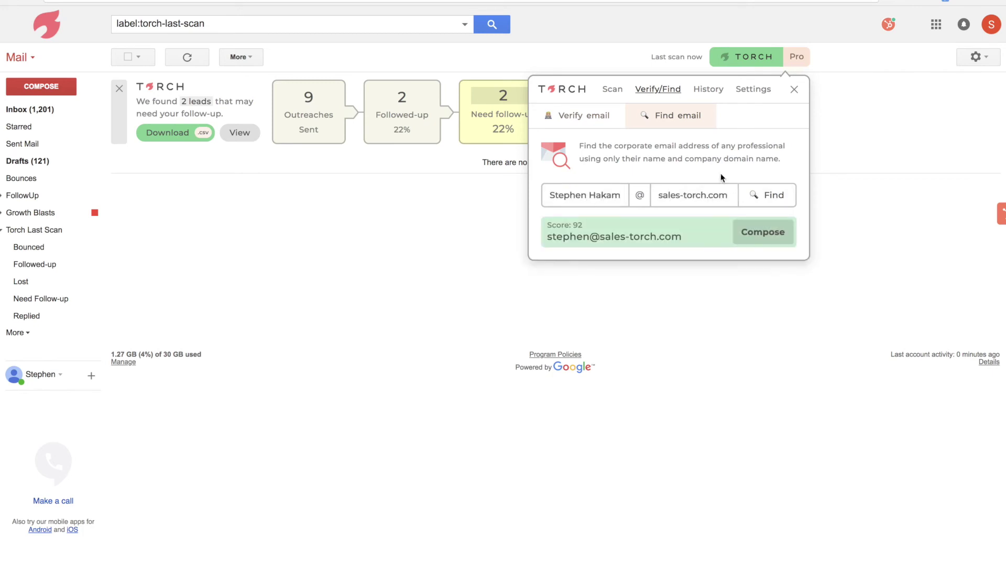
Start a message to the found address and close it, saving it as a draft.
click(626, 236)
click(741, 235)
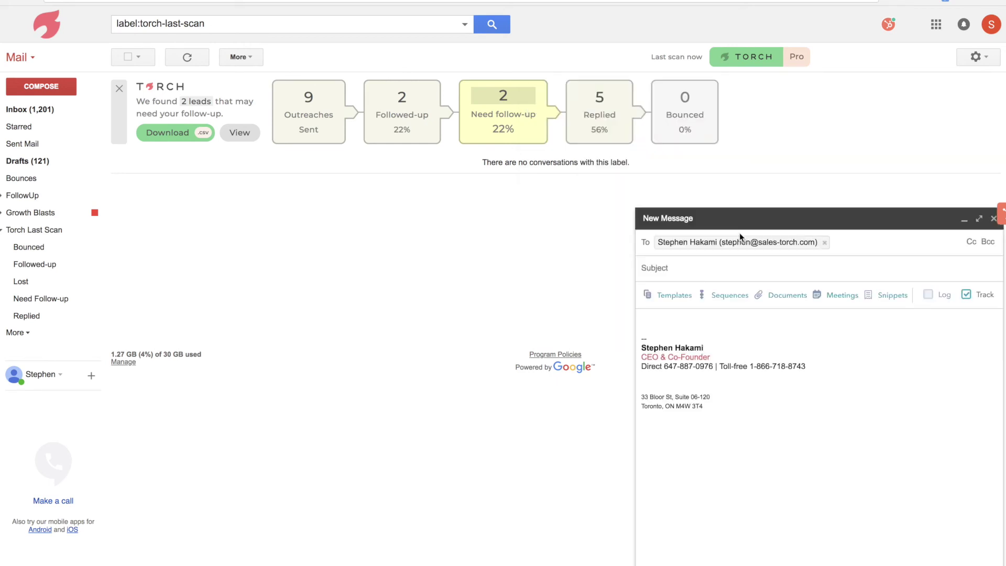
click(994, 218)
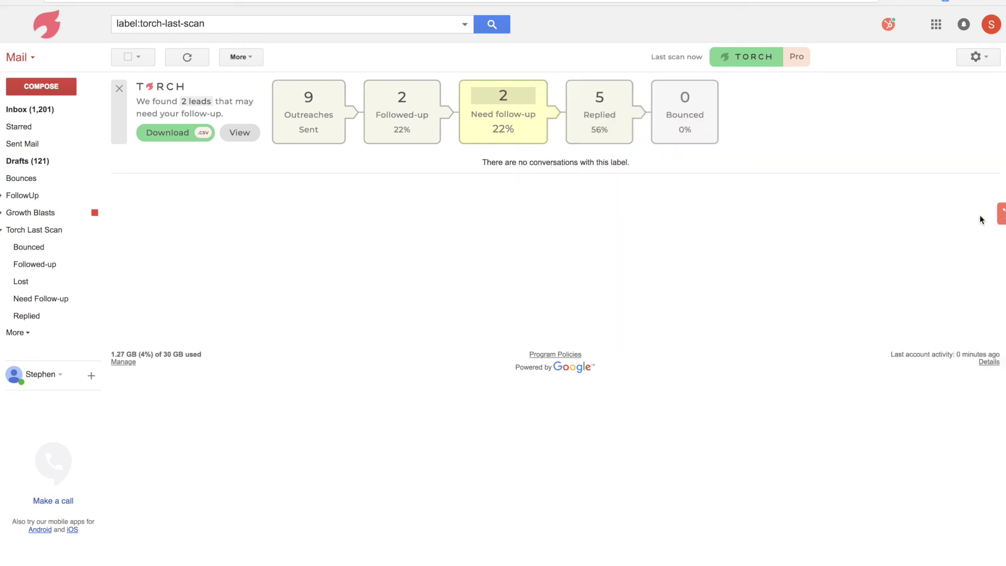
Open the Torch panel and browse the feed of recent email opens.
click(722, 57)
click(708, 89)
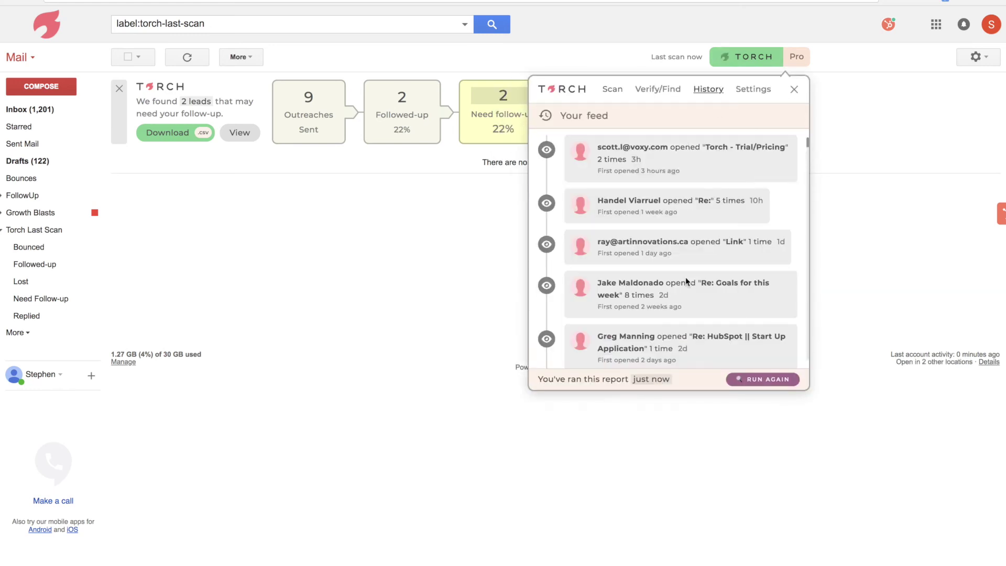
scroll(687, 281, down, 2)
scroll(689, 231, up, 2)
Step through the follow-up settings in Torch Settings and add apple.com to the ignored companies.
click(754, 90)
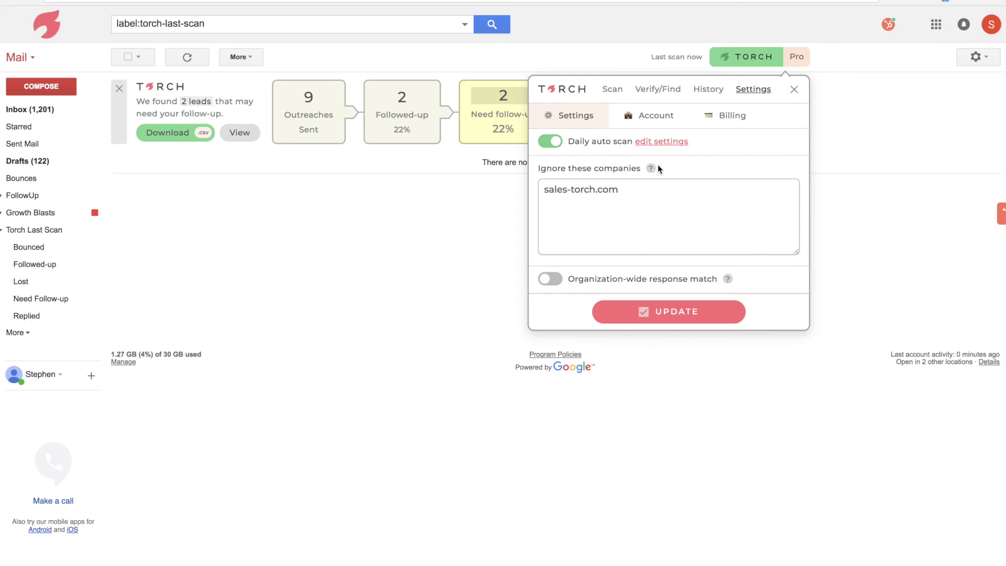
click(664, 149)
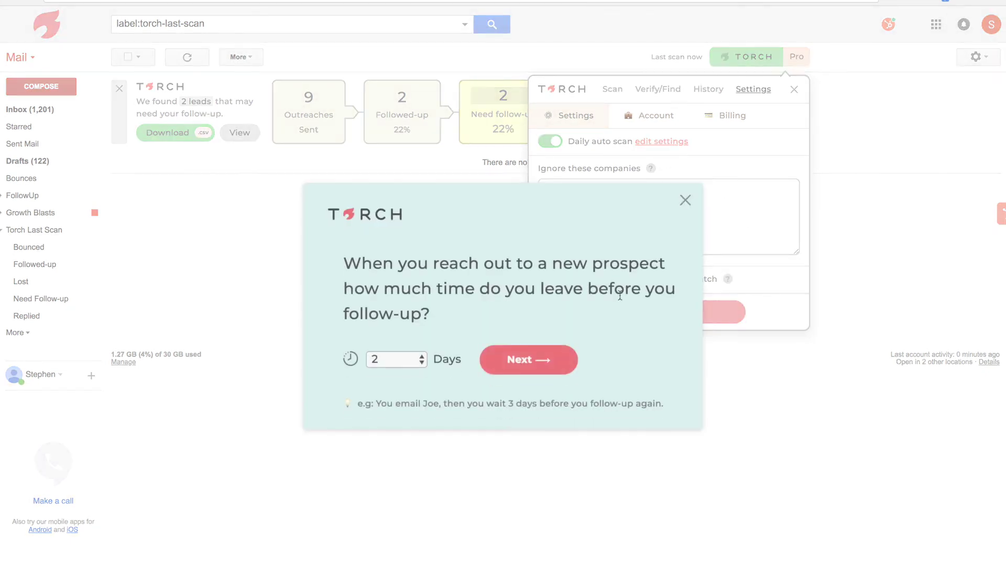
click(489, 355)
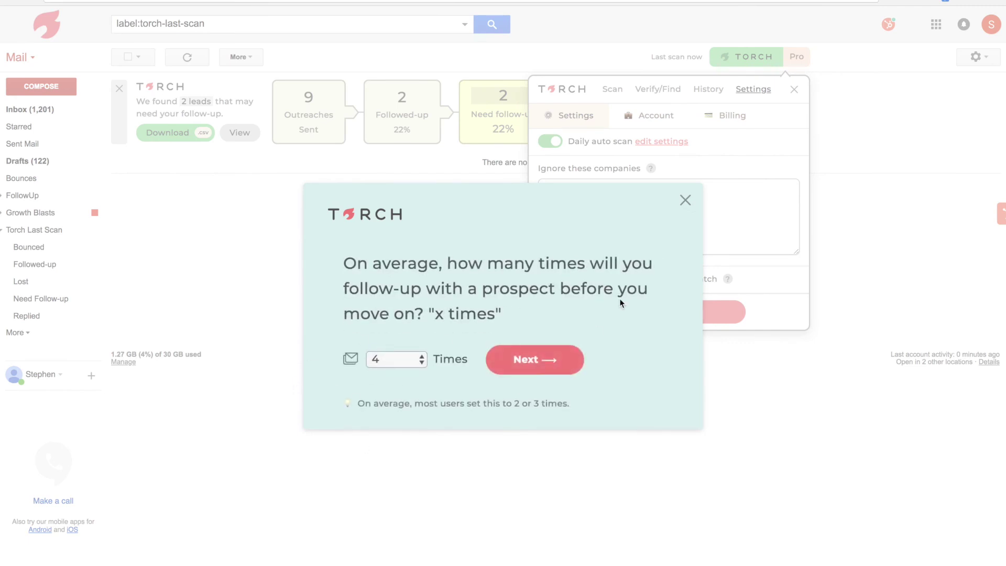
click(685, 200)
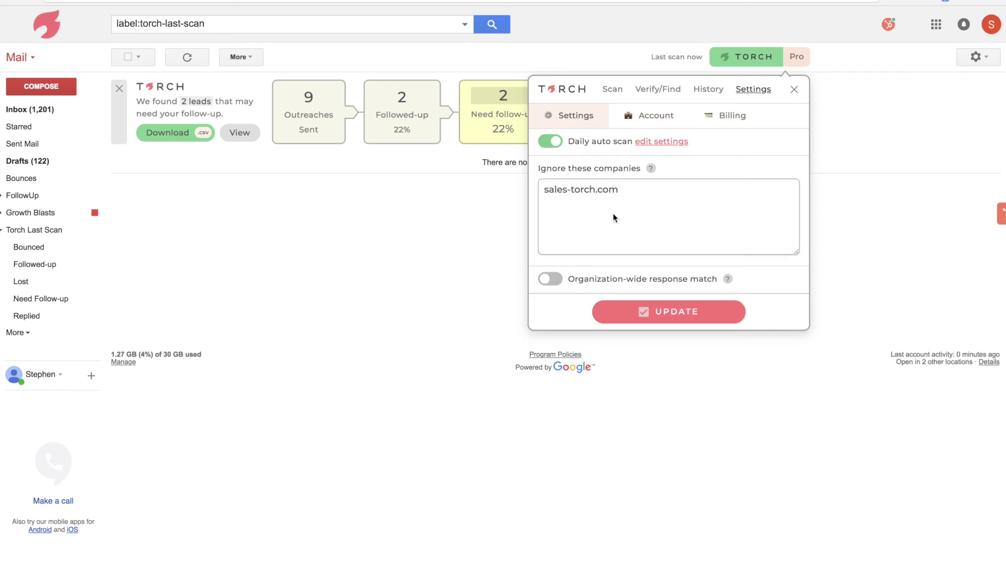
key(Return)
text(apple.com)
Type fedex.com on the third line of the Ignore these companies list.
click(576, 215)
text(fedex.com)
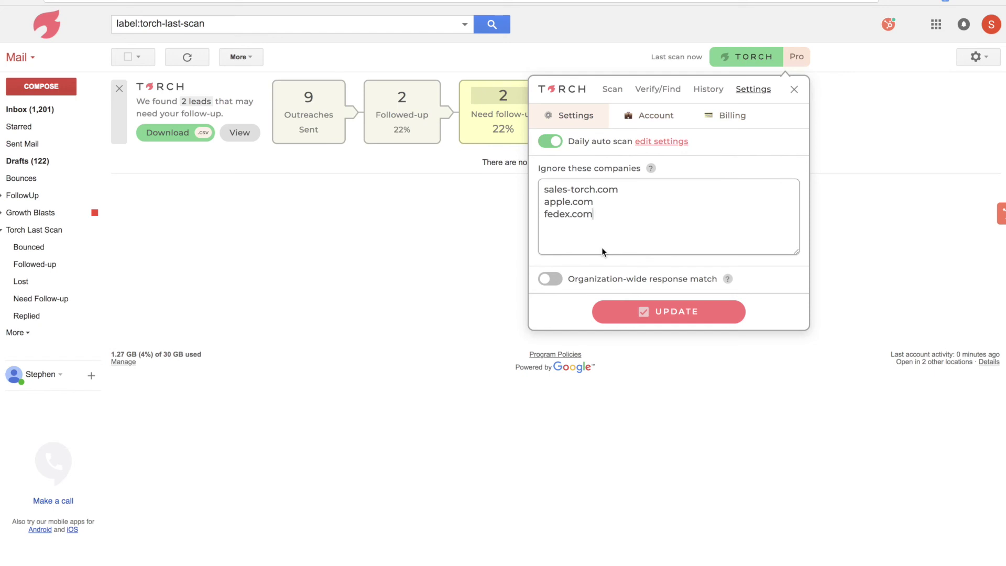
triple_click(591, 188)
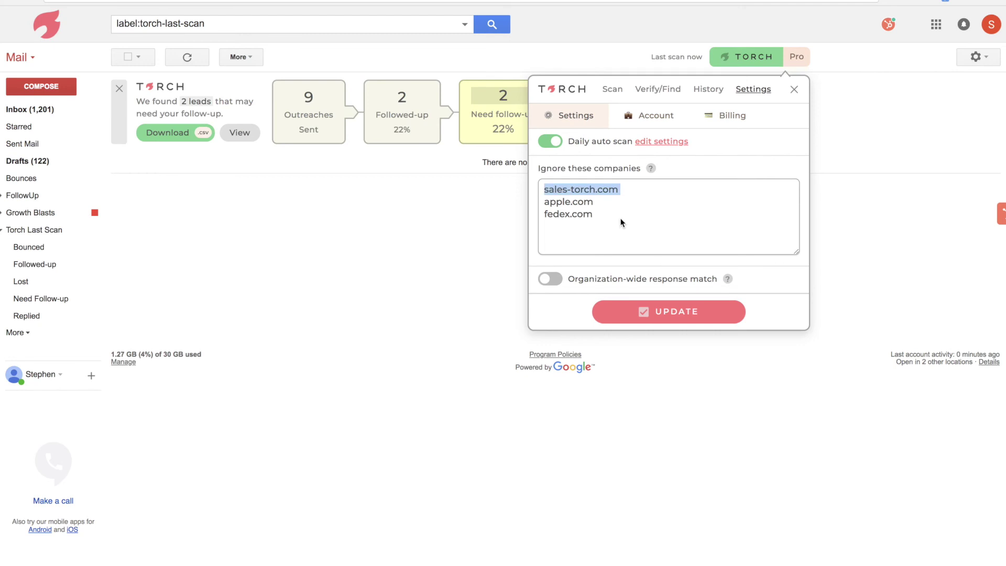
triple_click(601, 195)
click(604, 204)
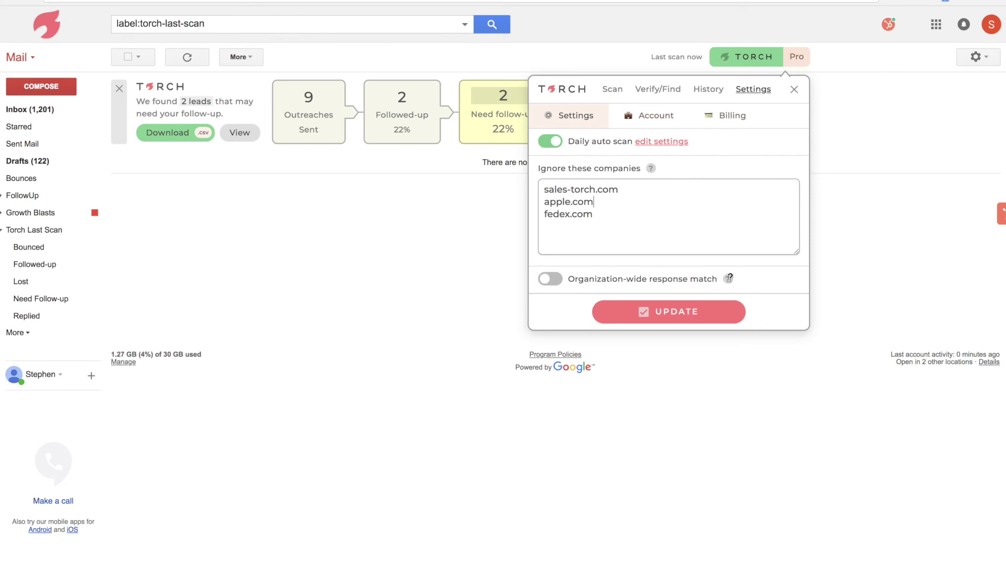
mouse_move(729, 278)
Toggle organization-wide response match on and off, then cycle through History, Verify/Find and Scan.
click(549, 279)
click(549, 279)
click(708, 89)
click(673, 101)
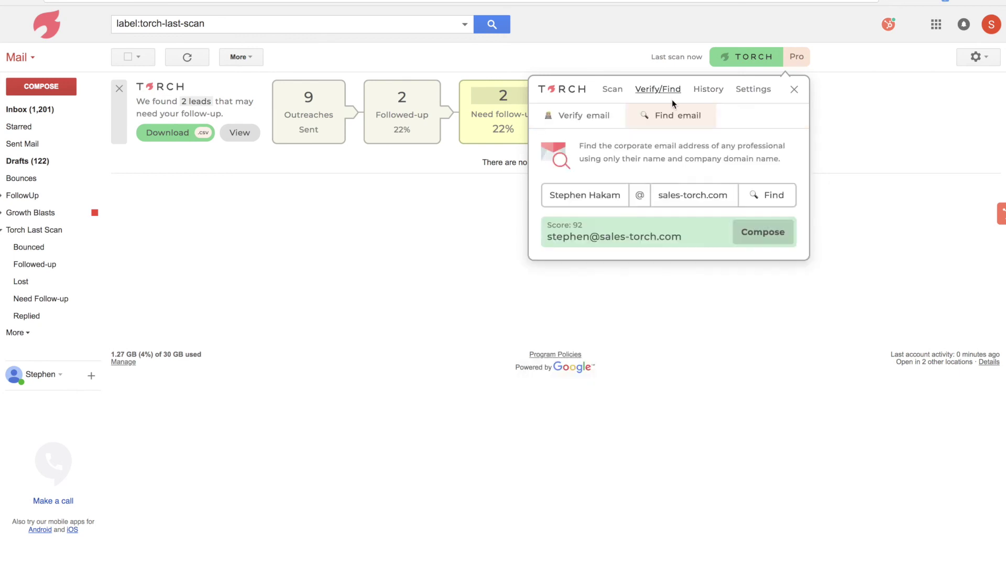
click(619, 94)
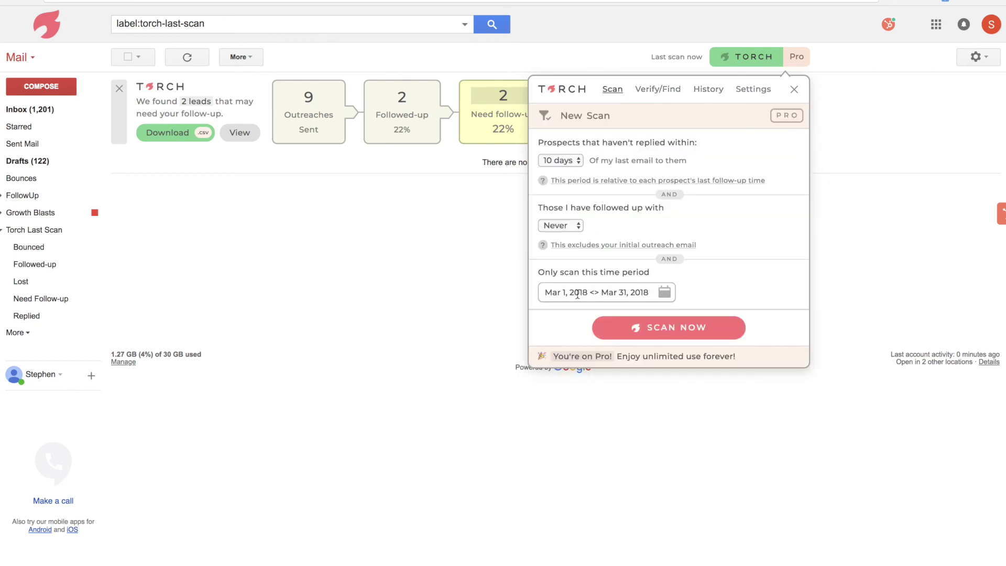
Close the Torch panel to reveal the 9-outreach scan statistics.
click(205, 327)
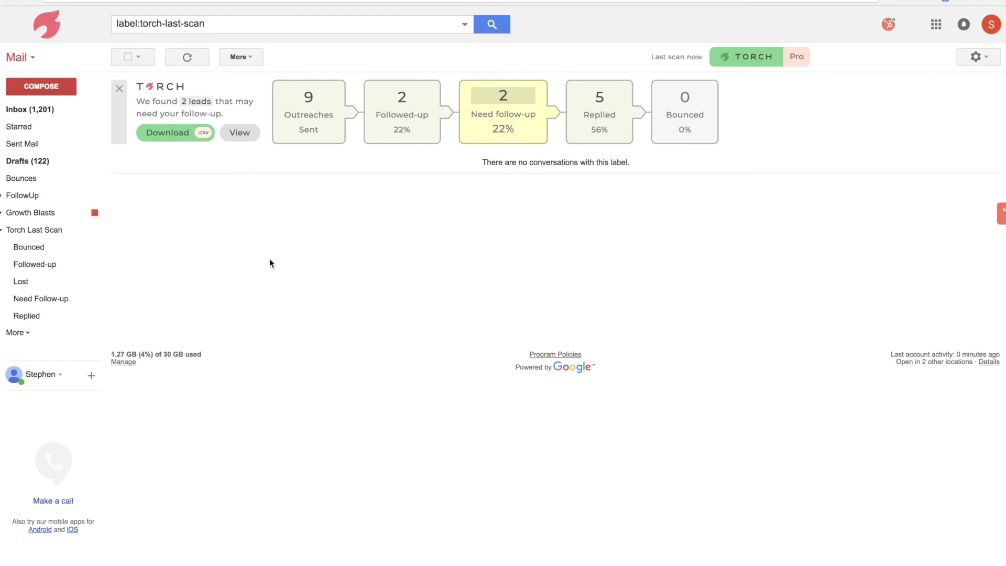
click(723, 65)
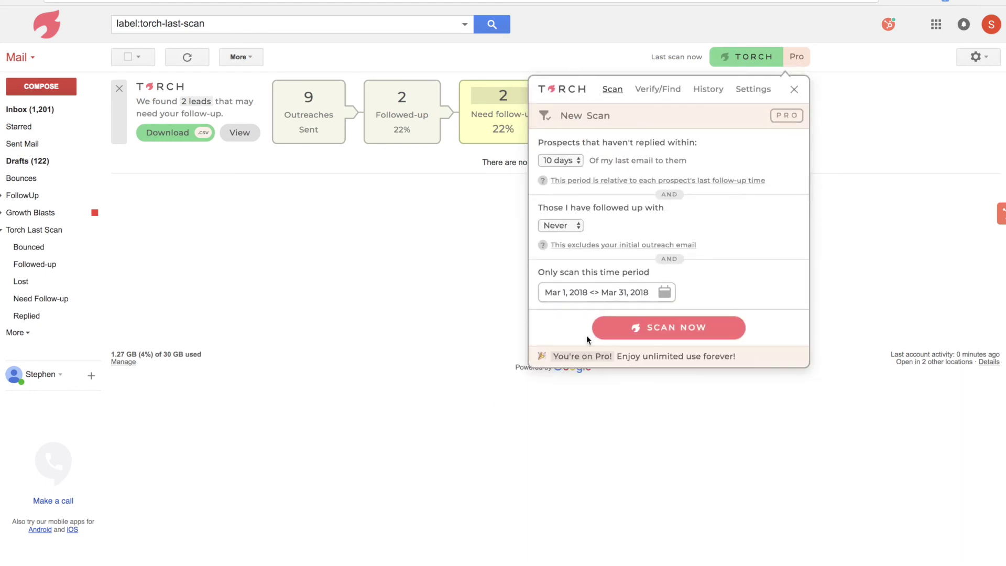
click(380, 278)
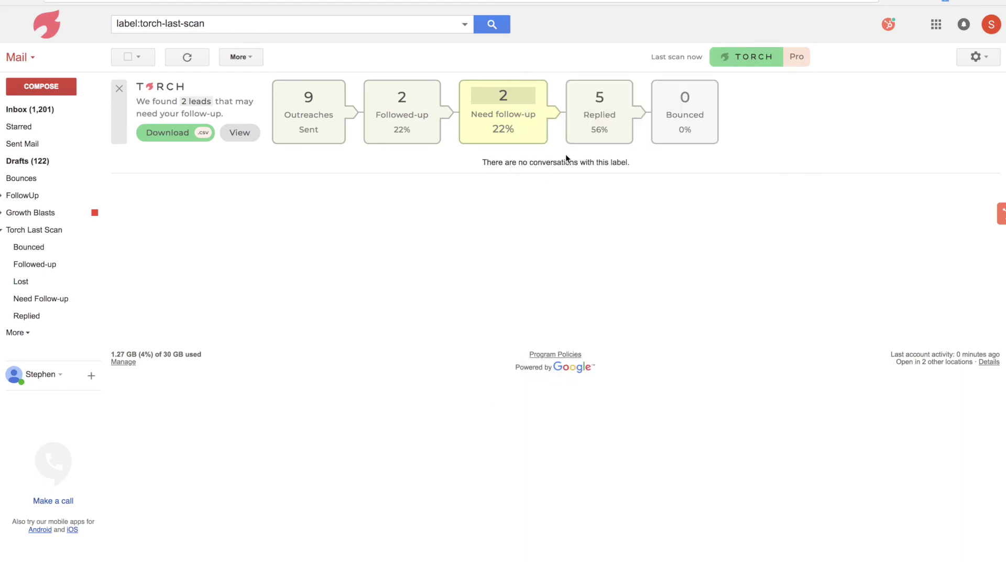